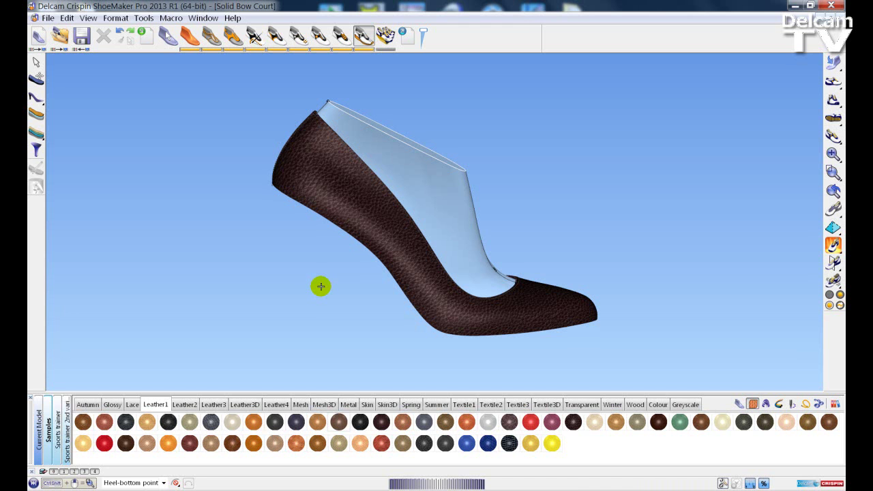
- Orbit the court shoe to its underside and bring up the sole and heel tools
left_click_drag(320, 287, 447, 294)
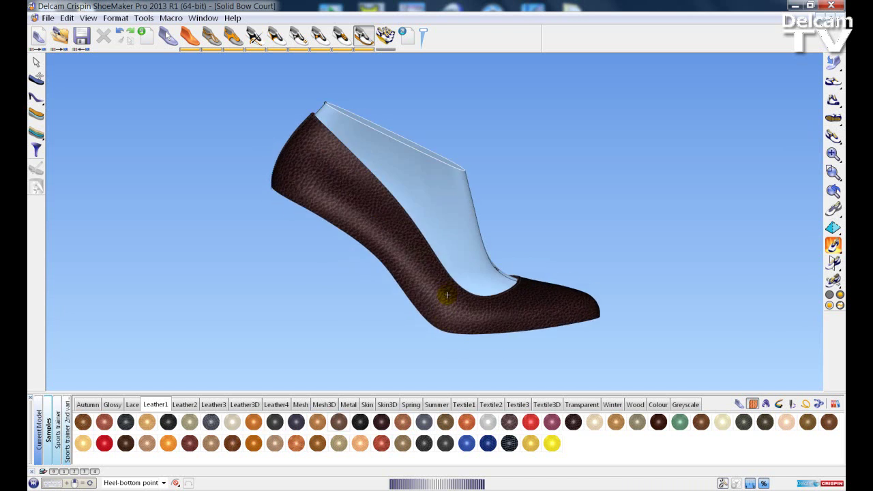
left_click(36, 98)
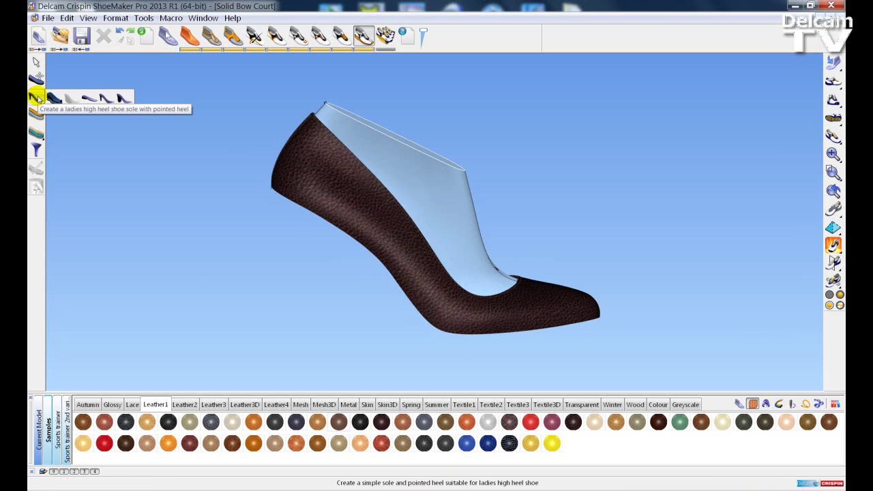
- Build a ladies high-heel sole with a pointed stiletto heel, then zoom to inspect it
left_click(36, 97)
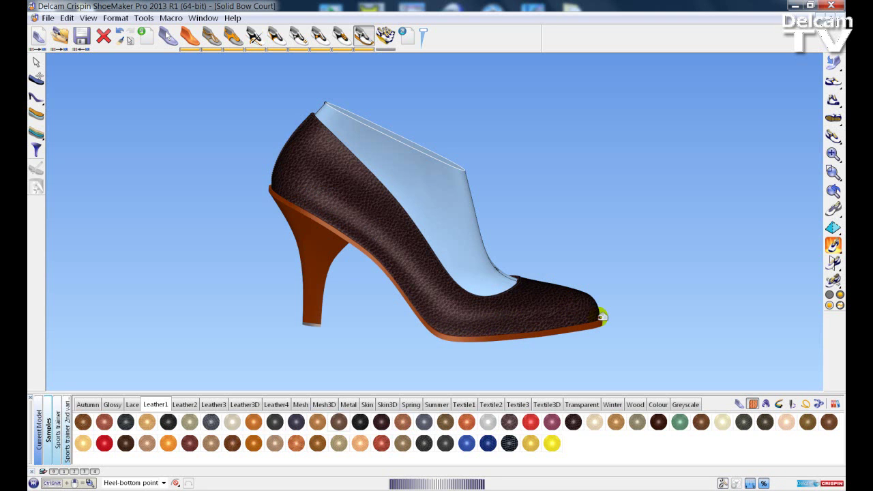
scroll(602, 315, "up", 3)
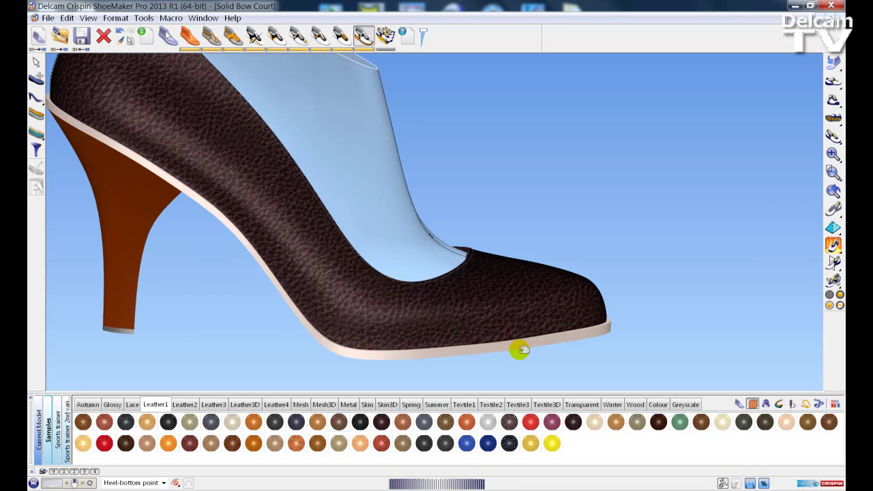
scroll(464, 316, "down", 3)
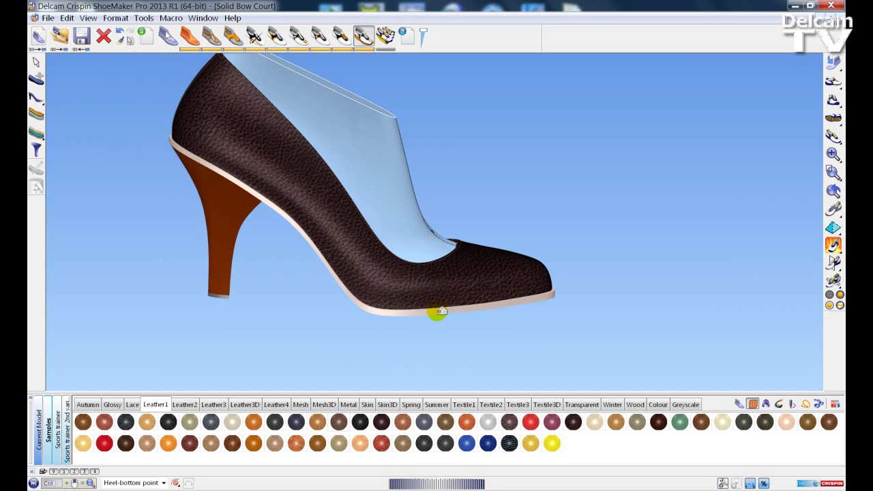
- In the Formal Shoe Midsole Editor, cut heel thickness to 2.0, keep 4.0 at the toe, and apply
double_click(439, 312)
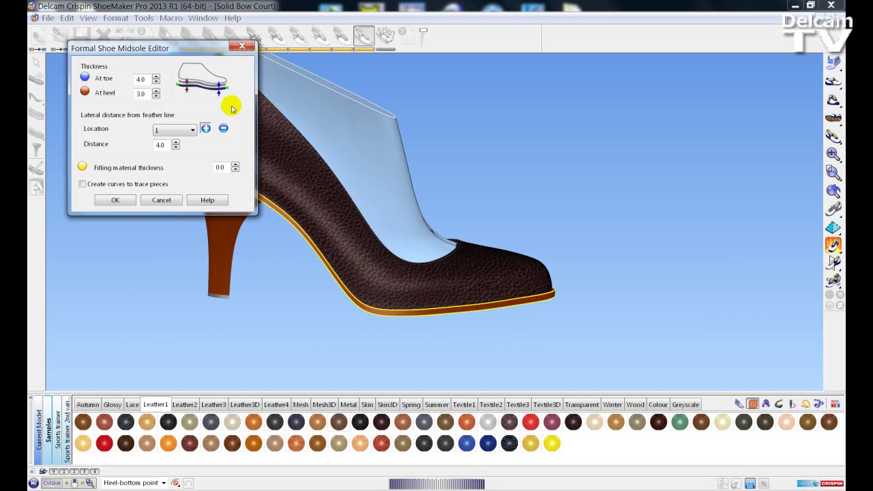
left_click_drag(166, 45, 620, 83)
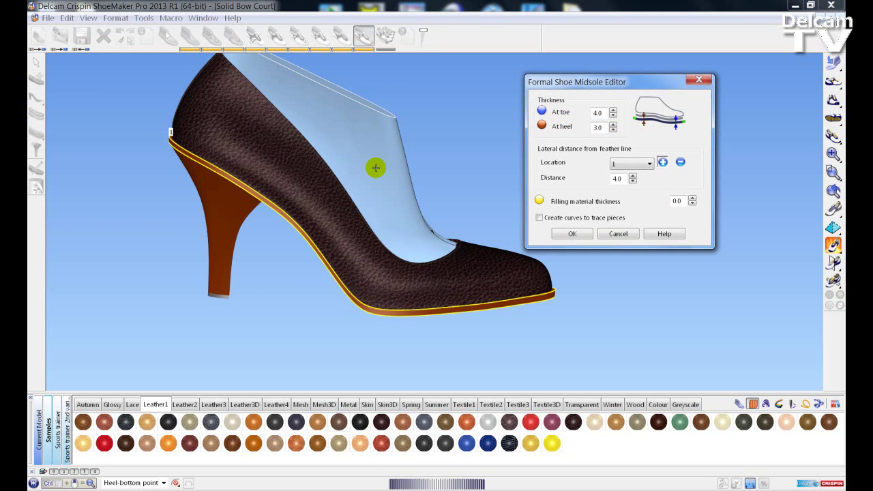
left_click(614, 131)
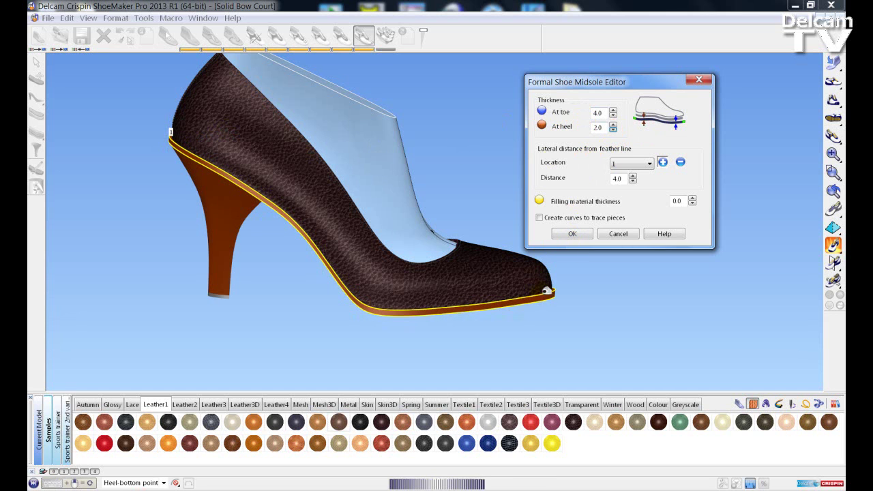
left_click(573, 234)
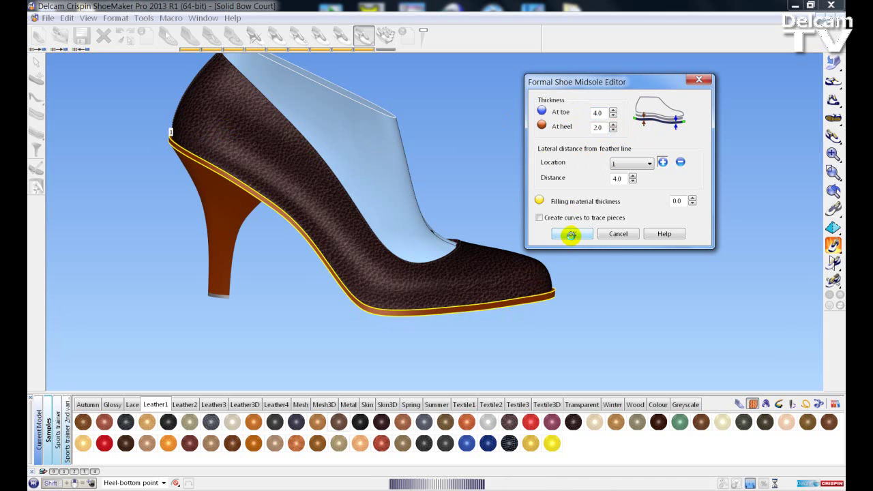
- Close the editor, select the whole sole edge, and reopen the midsole editor on it
left_click(571, 234)
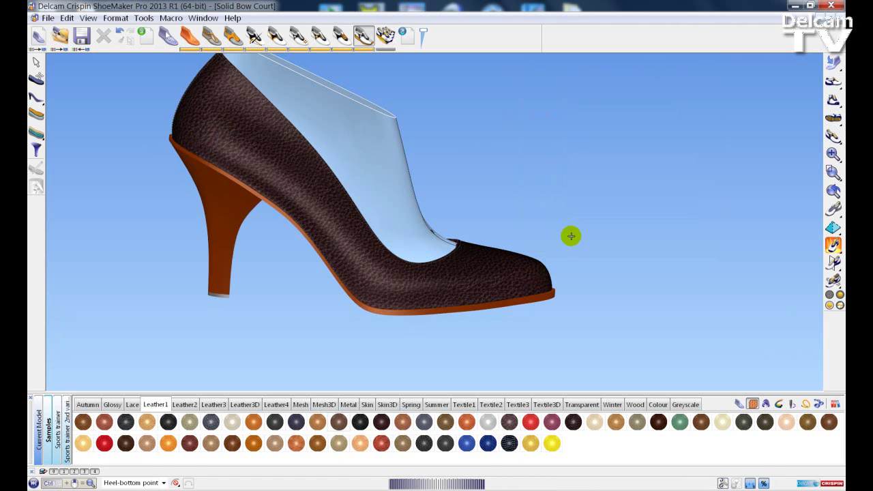
left_click(165, 138)
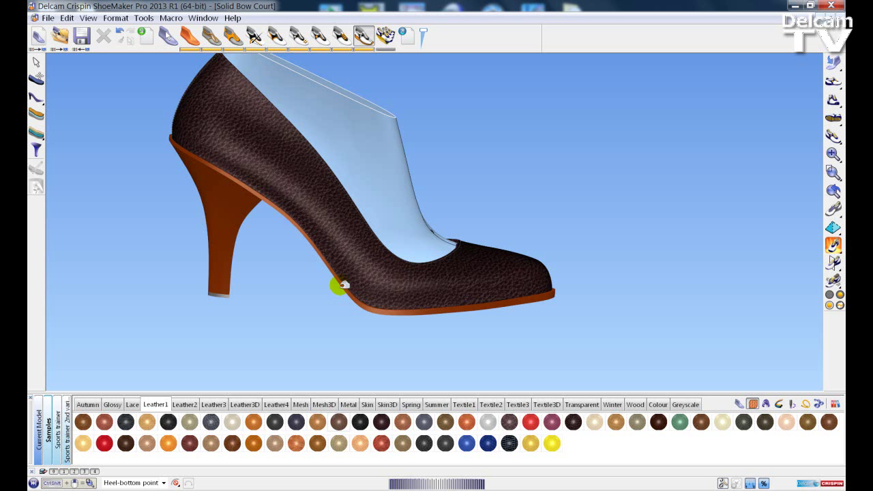
left_click(183, 143)
left_click(540, 300)
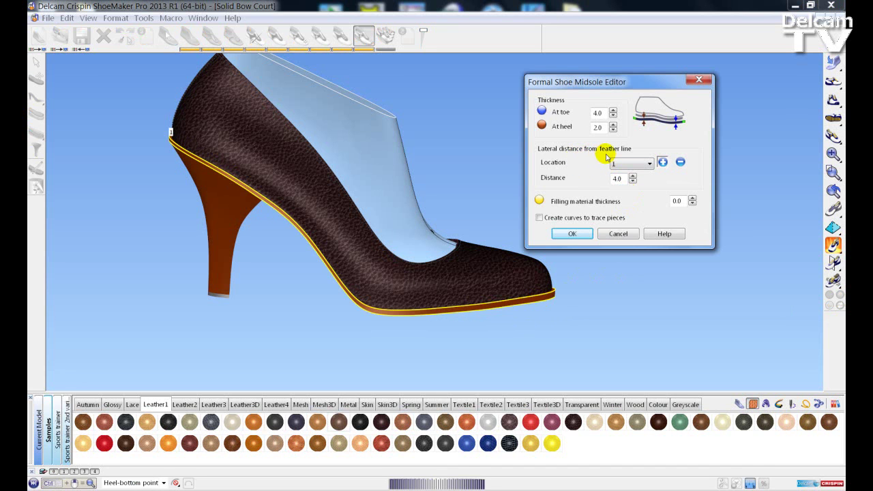
middle_click_drag(357, 228, 322, 251)
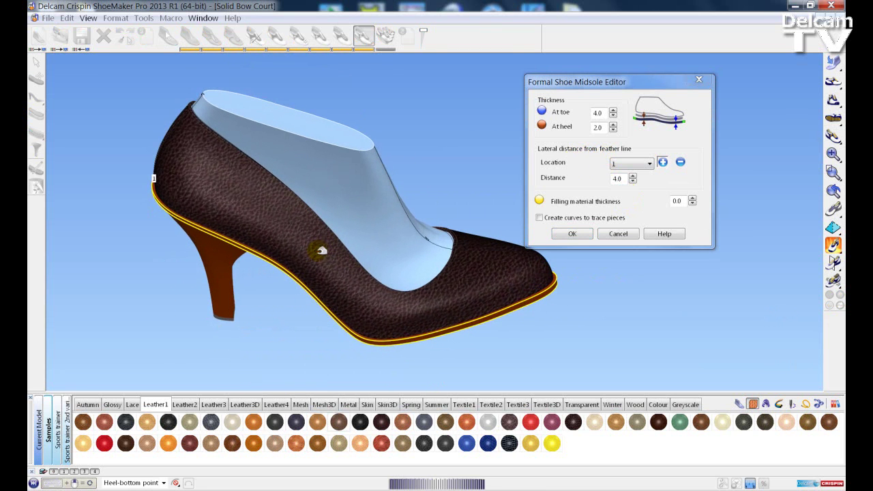
middle_click_drag(400, 318, 387, 291)
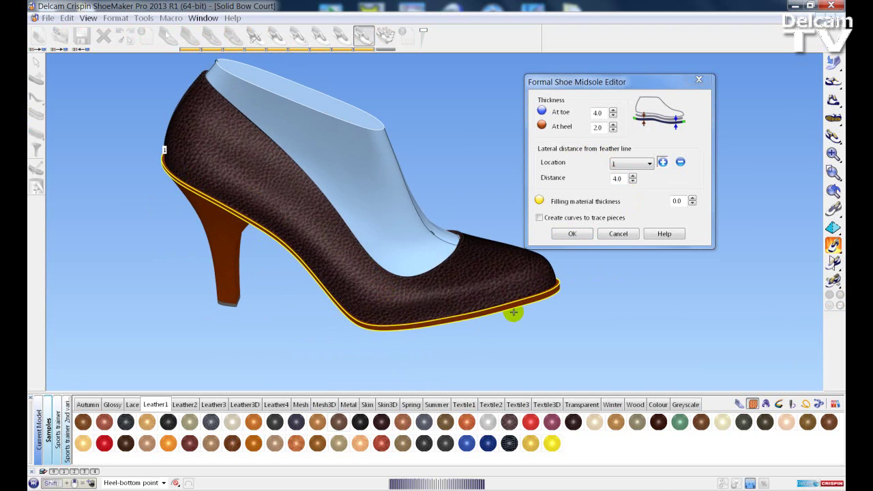
- Add a toe distance point, then reduce location 1's lateral distance to 1.0
left_click(550, 292)
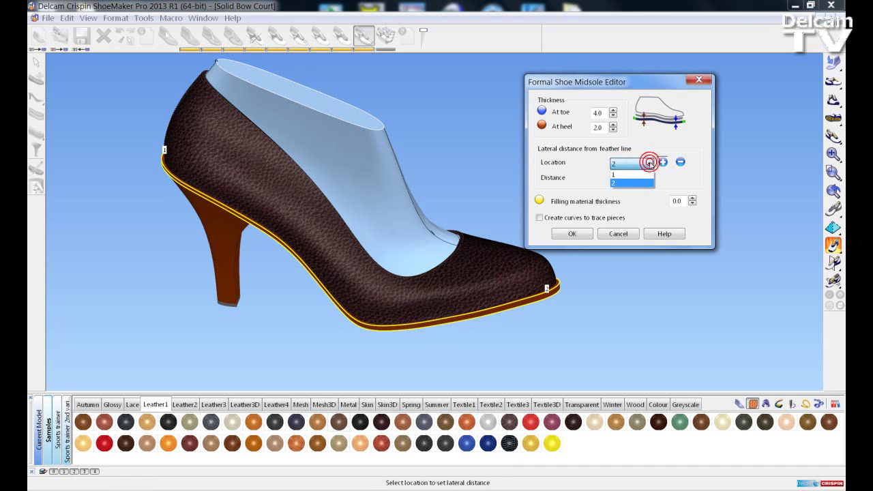
left_click(650, 165)
left_click(649, 174)
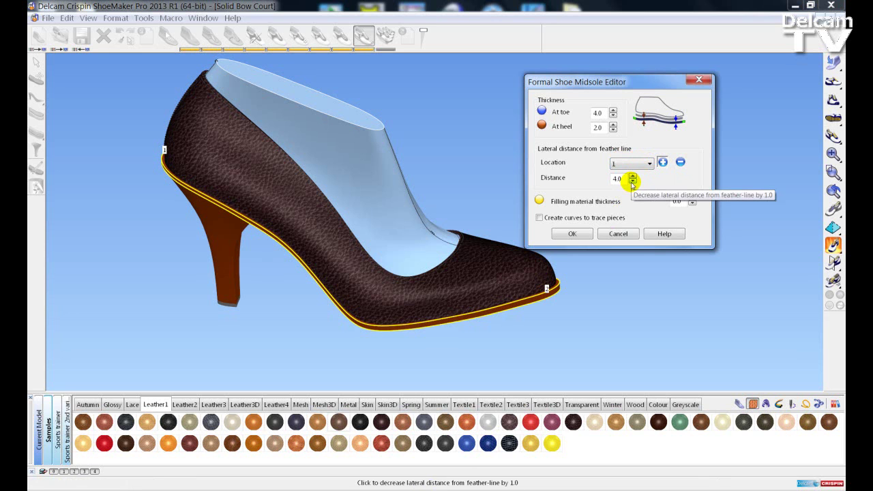
left_click(632, 182)
left_click(632, 182)
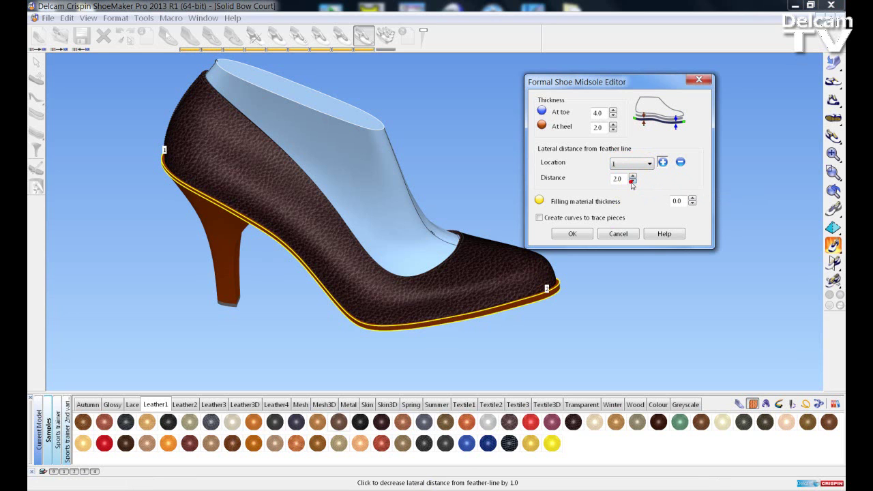
left_click(633, 181)
- Select toe location 2 and start setting its lateral distance to 3
left_click(651, 163)
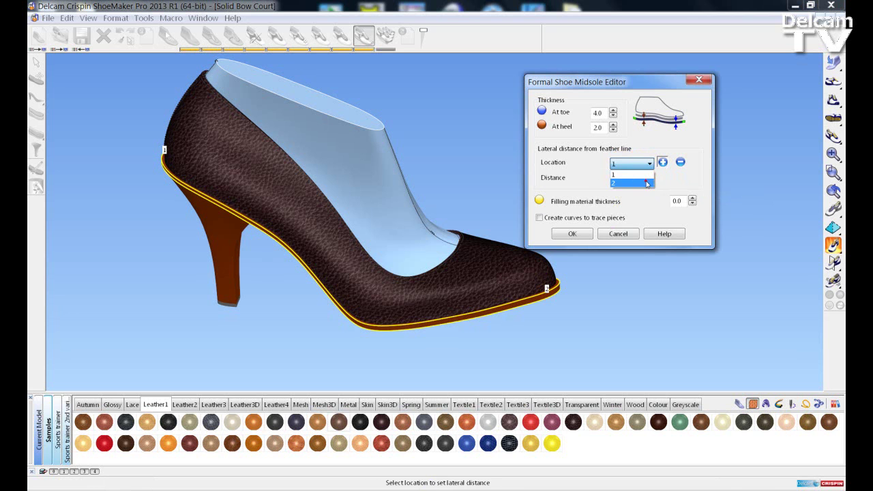
left_click(646, 183)
left_click(633, 181)
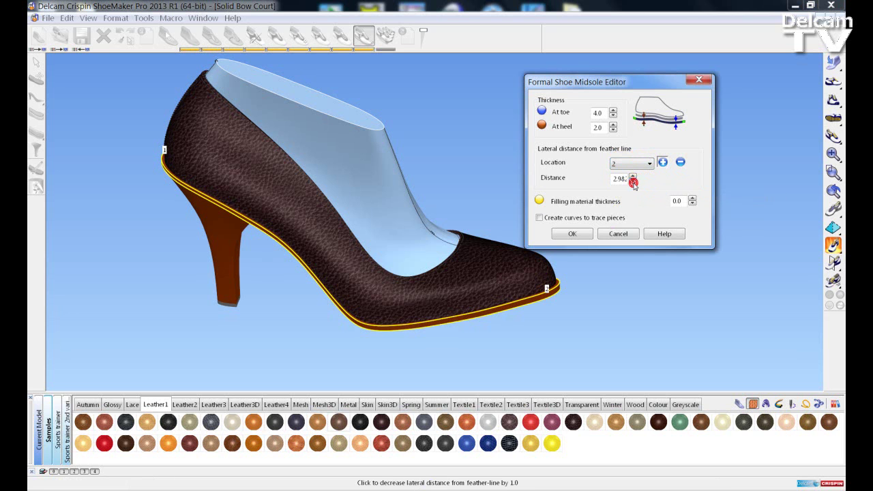
left_click(633, 181)
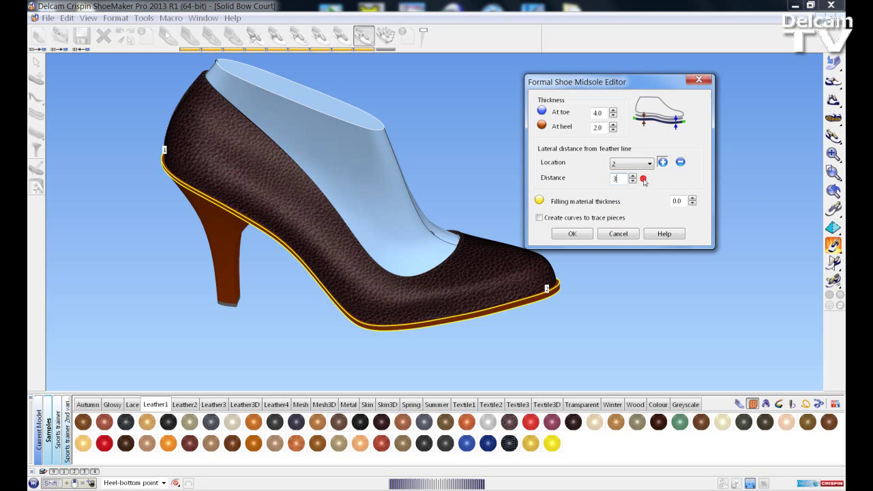
- Accept the midsole changes, view the shoe from above, and reopen the editor on the sole
left_click(573, 235)
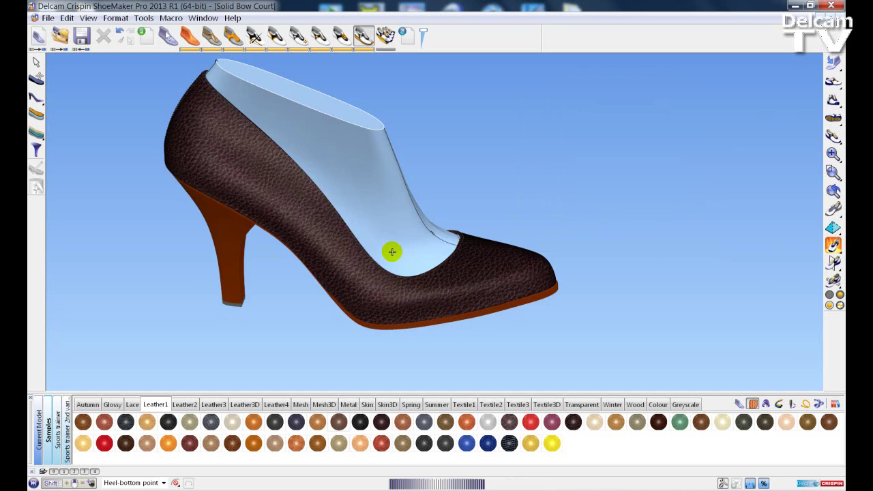
middle_click_drag(390, 249, 536, 297)
left_click(538, 296)
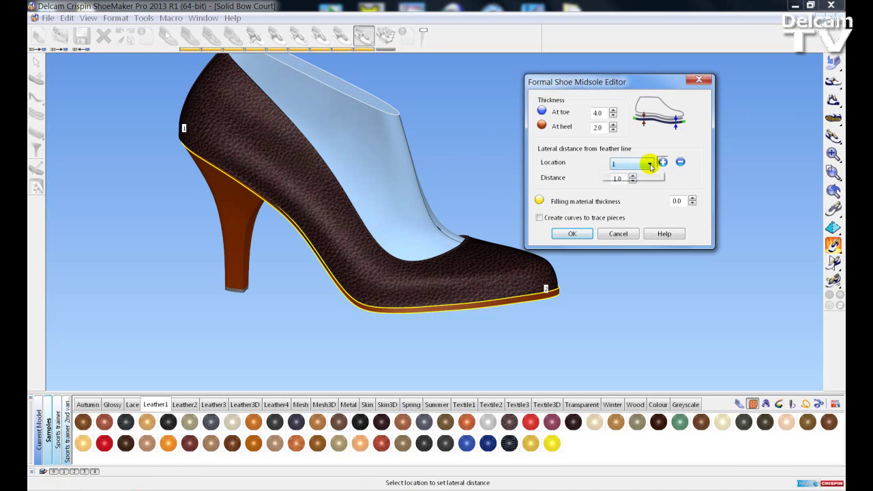
- Delete the toe location 2 distance point from the midsole
left_click(650, 164)
left_click(648, 181)
left_click(661, 163)
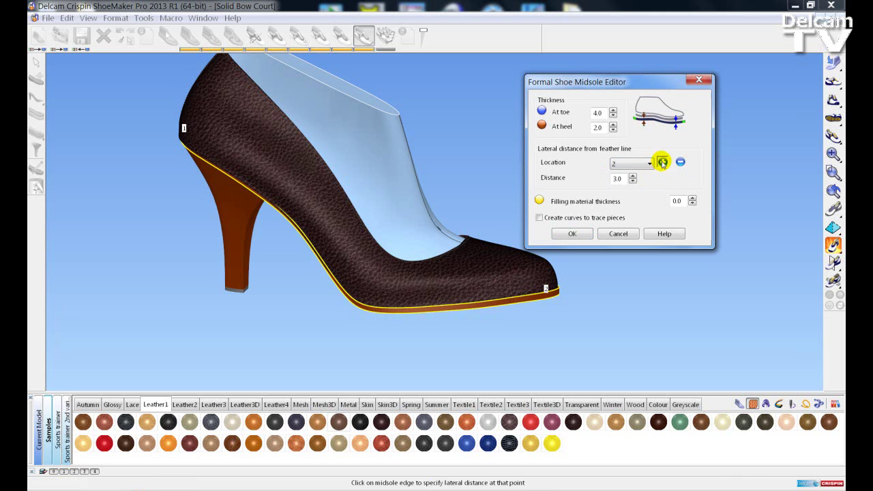
left_click(680, 162)
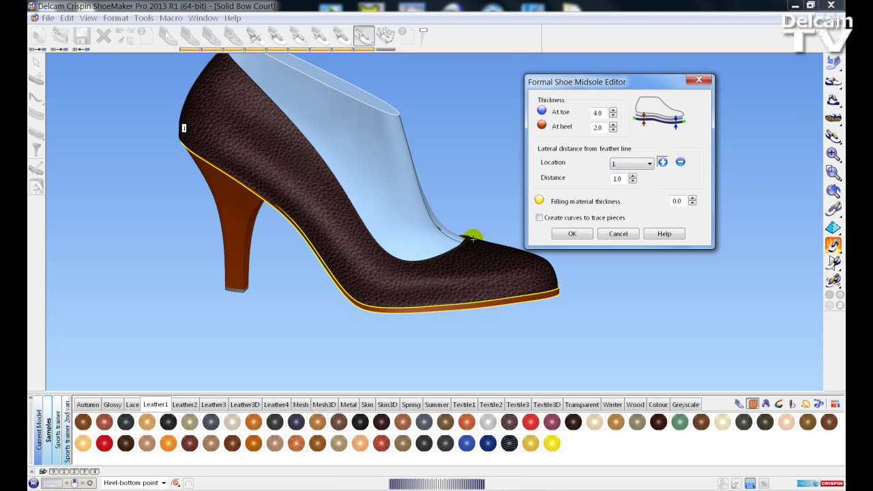
middle_click_drag(453, 284, 429, 273)
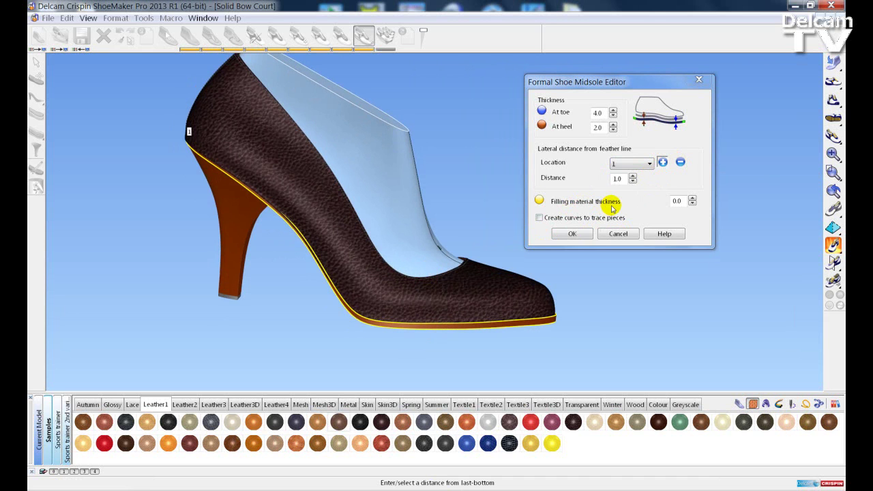
- Raise the filling material thickness to 5.0 and apply the midsole edits
left_click(693, 198)
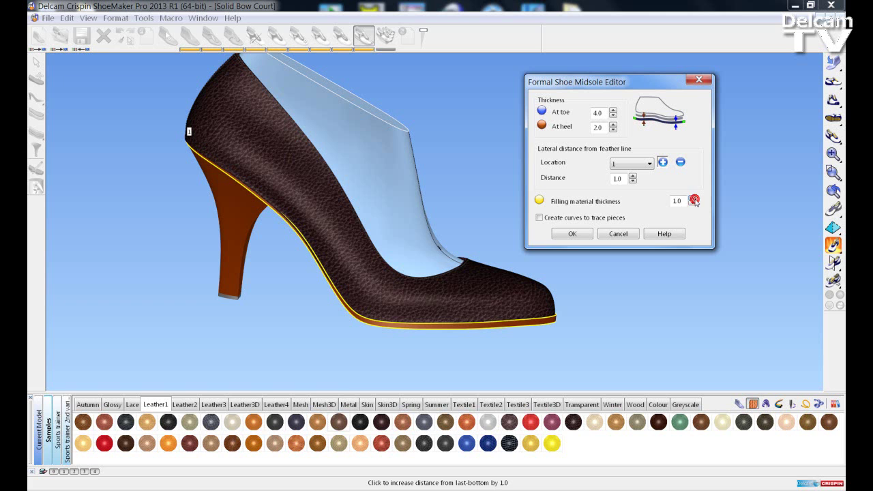
left_click(693, 198)
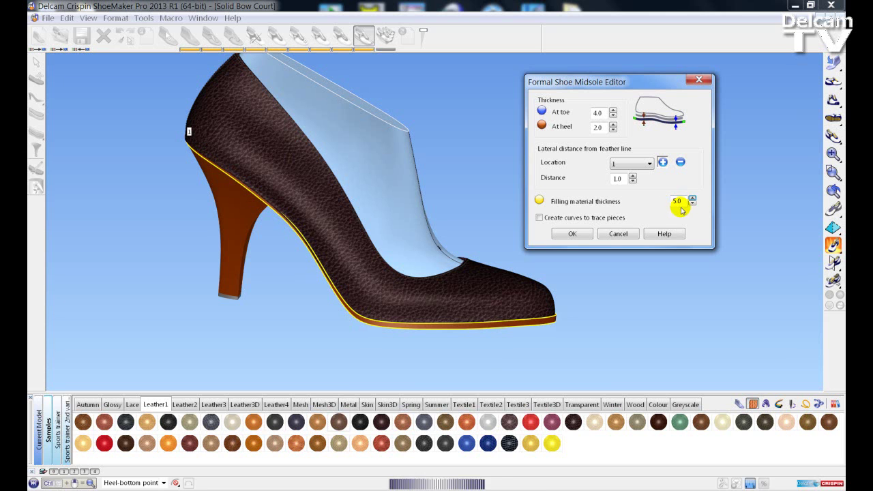
left_click(573, 235)
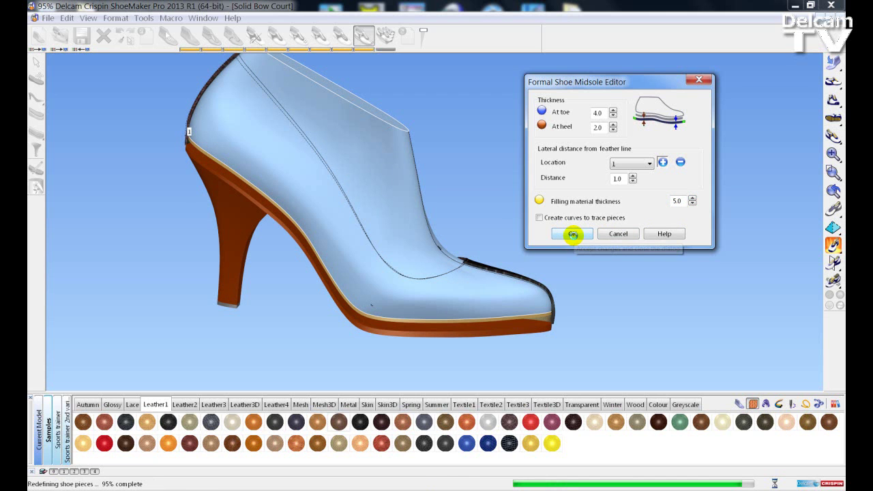
- Let the midsole rebuild finish, turn the view, and select the shoe's sole
left_click(573, 234)
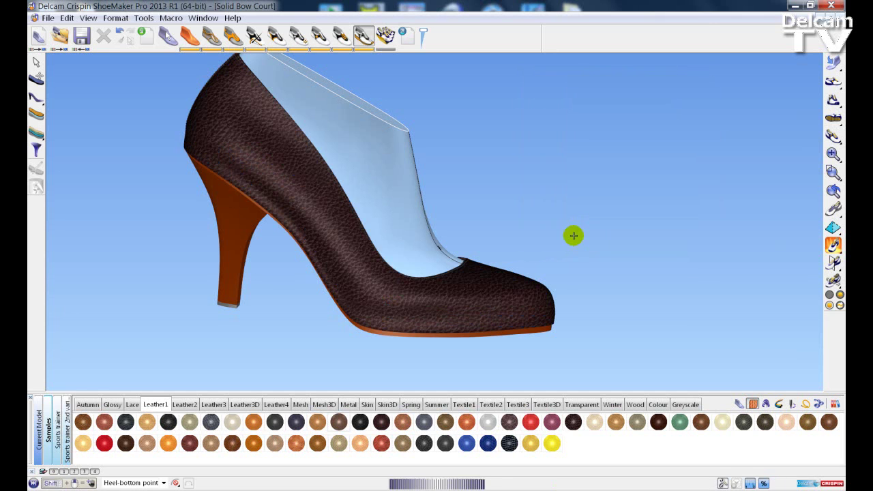
middle_click_drag(483, 281, 605, 263)
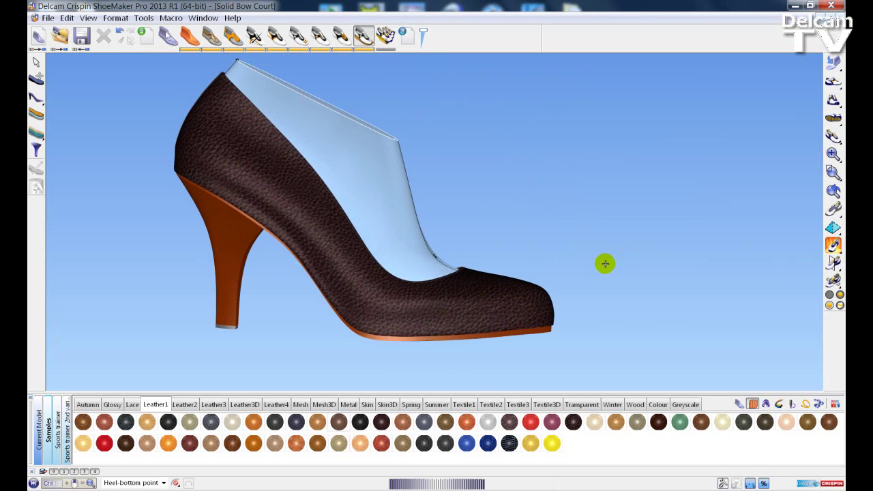
left_click(530, 331)
- Reopen the midsole editor and raise the heel-side location 1 lateral distance to 3.0
double_click(530, 331)
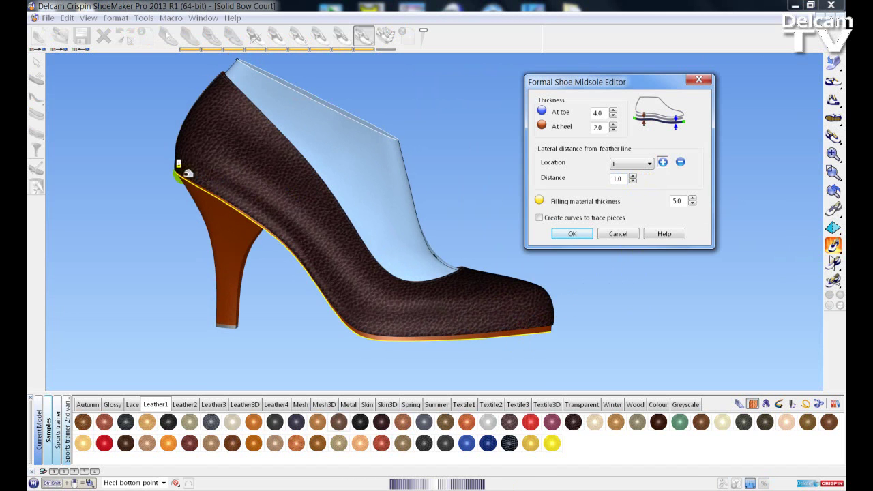
left_click(634, 175)
left_click(633, 175)
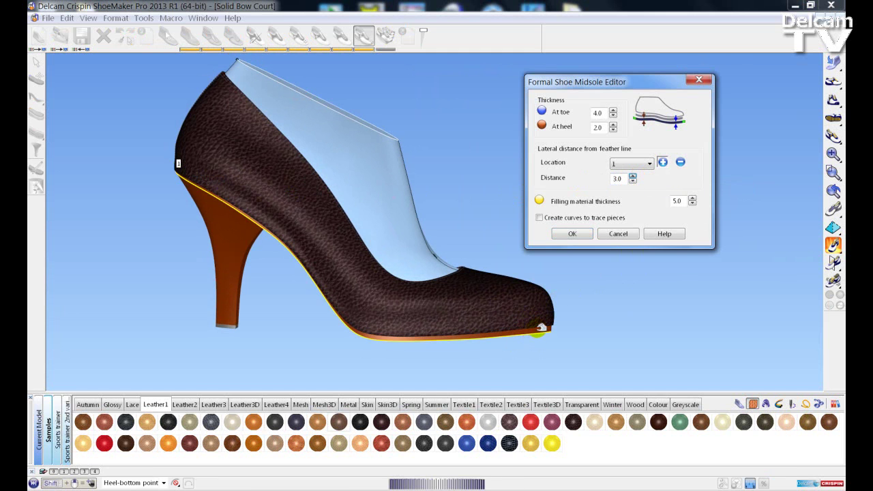
- Add a new toe distance point and set its lateral distance to 4
left_click(541, 329)
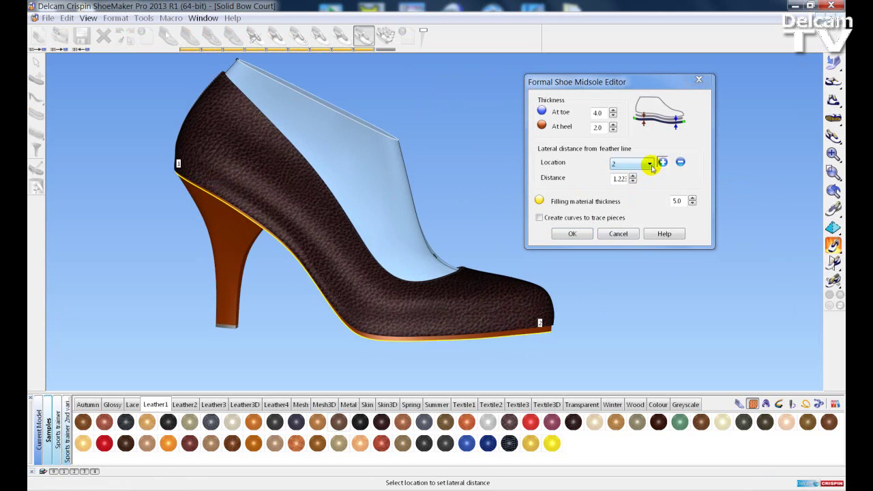
left_click(633, 175)
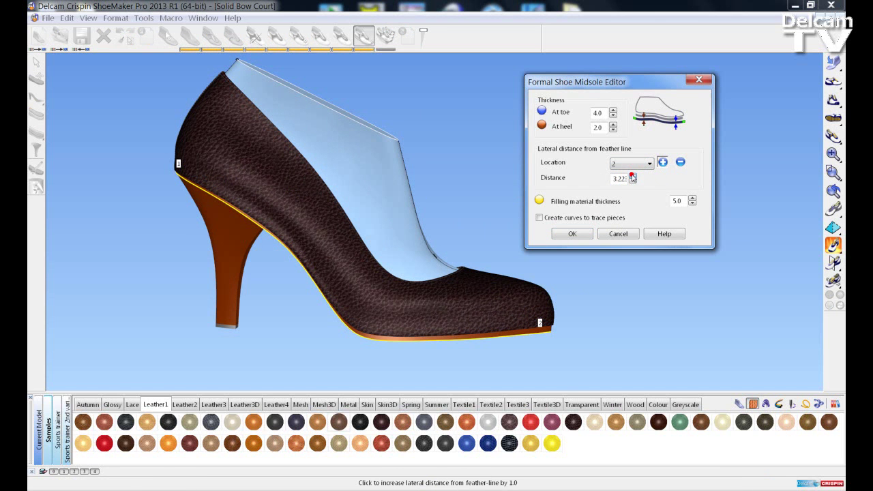
left_click(632, 178)
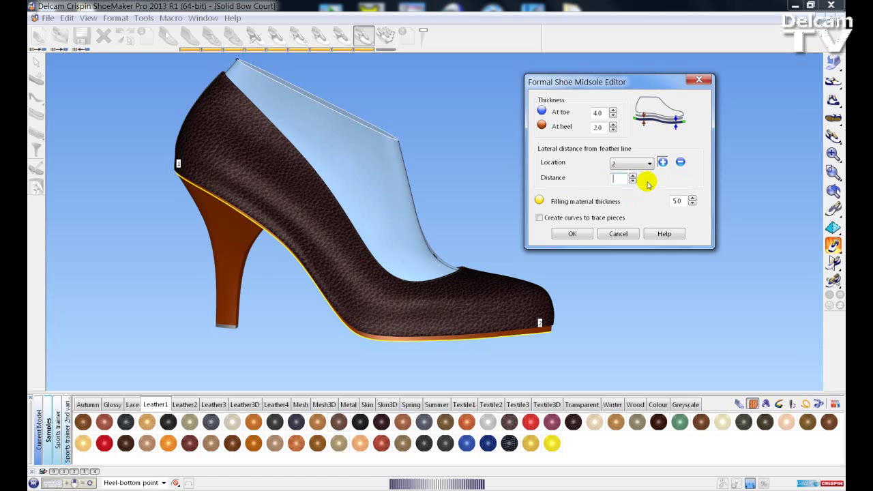
type("4")
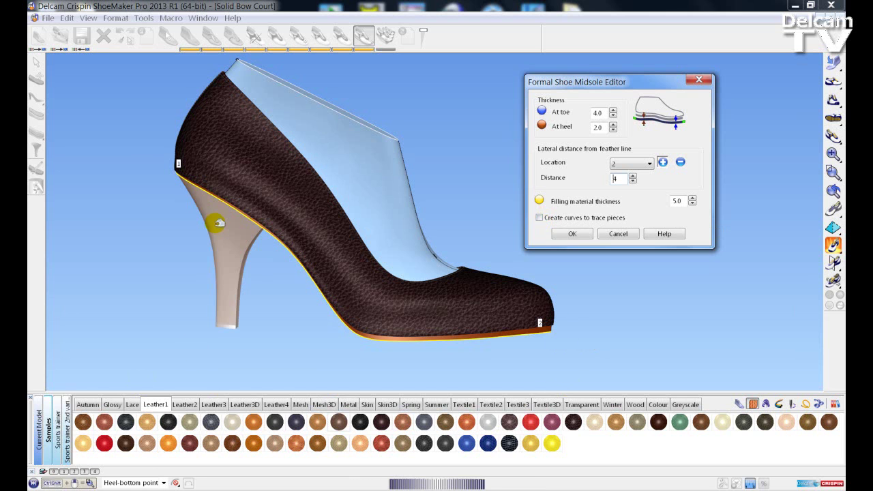
- Apply the midsole settings with trace-piece curves enabled and the toe distance at 4.0
left_click(540, 218)
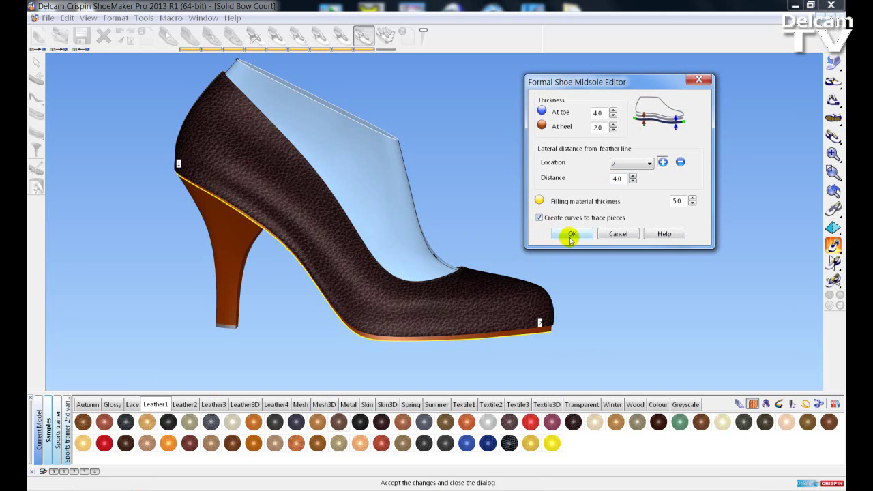